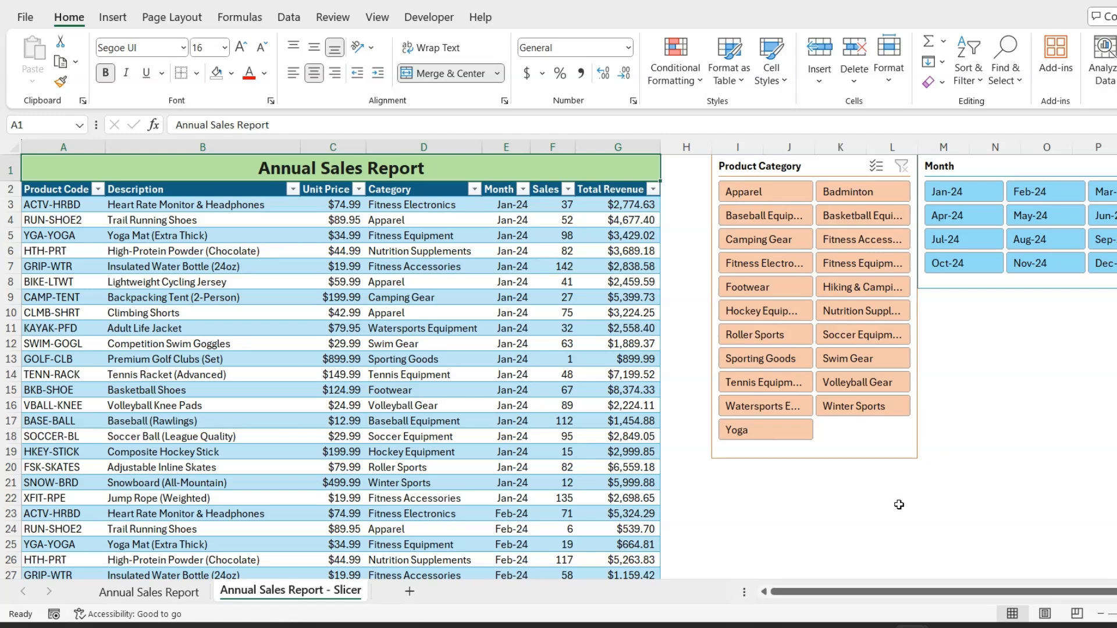
# Select the full data range A2:G264, headers included, on the Annual Sales Report sheet
pyautogui.click(148, 593)
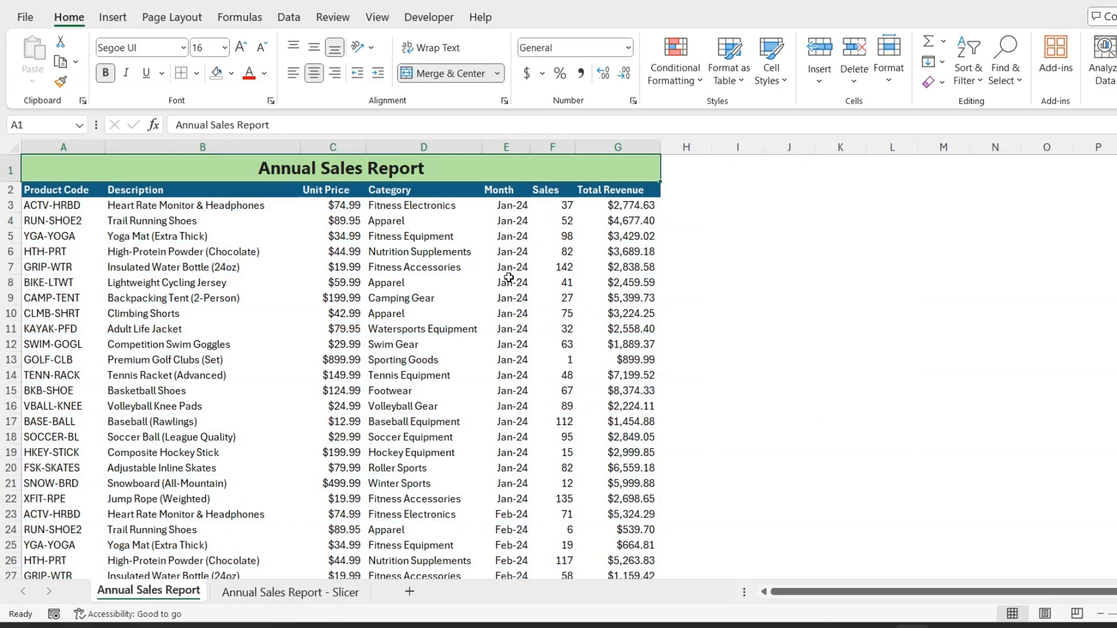
pyautogui.click(84, 196)
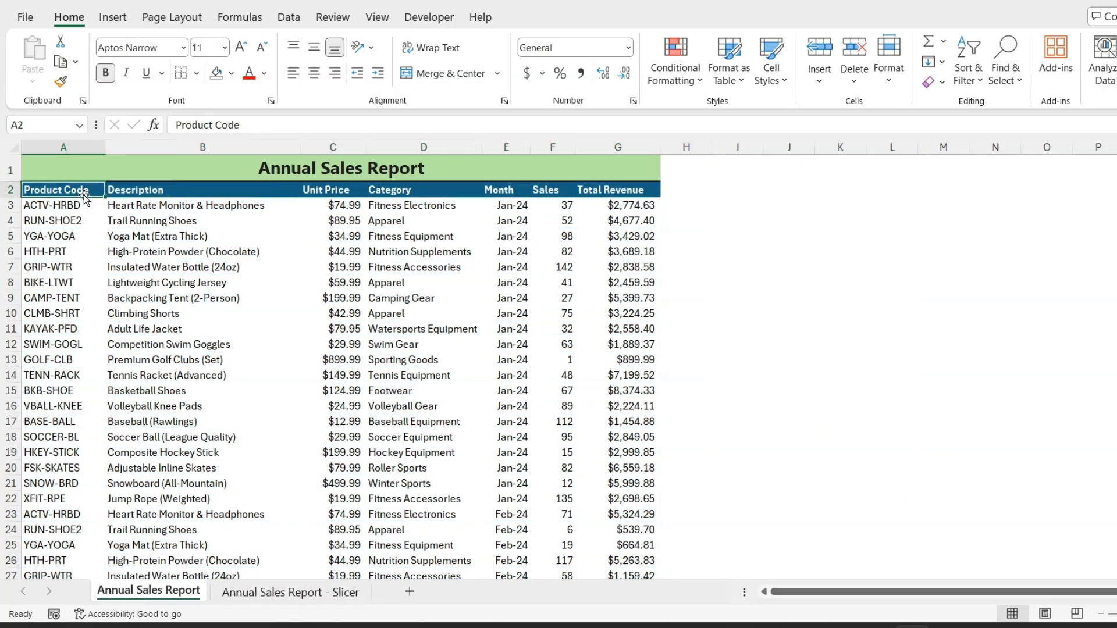
pyautogui.hotkey('ctrl', 'shift', 'Right')
pyautogui.hotkey('ctrl', 'shift', 'Down')
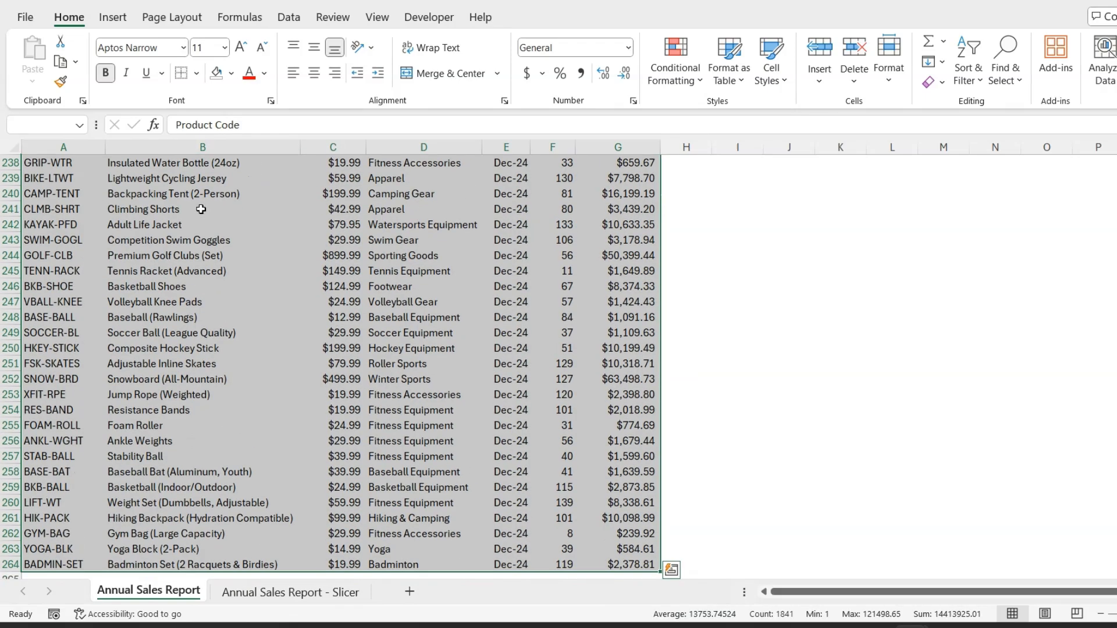
# Try converting the selected range A2:G264 into a table with headers, and undo the conversion
pyautogui.click(112, 19)
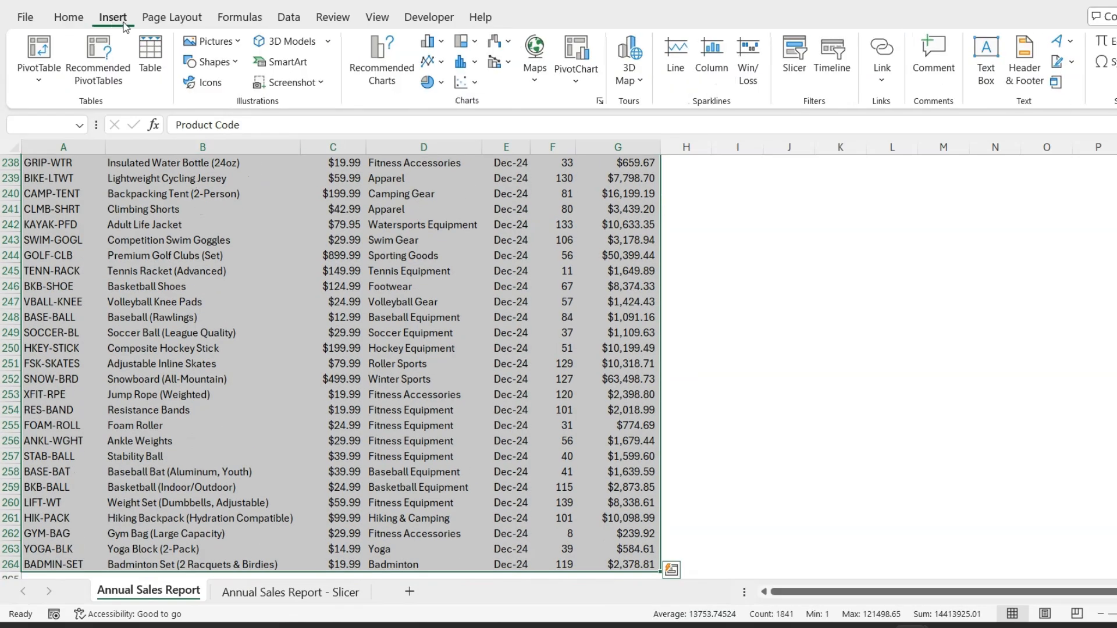
pyautogui.click(150, 52)
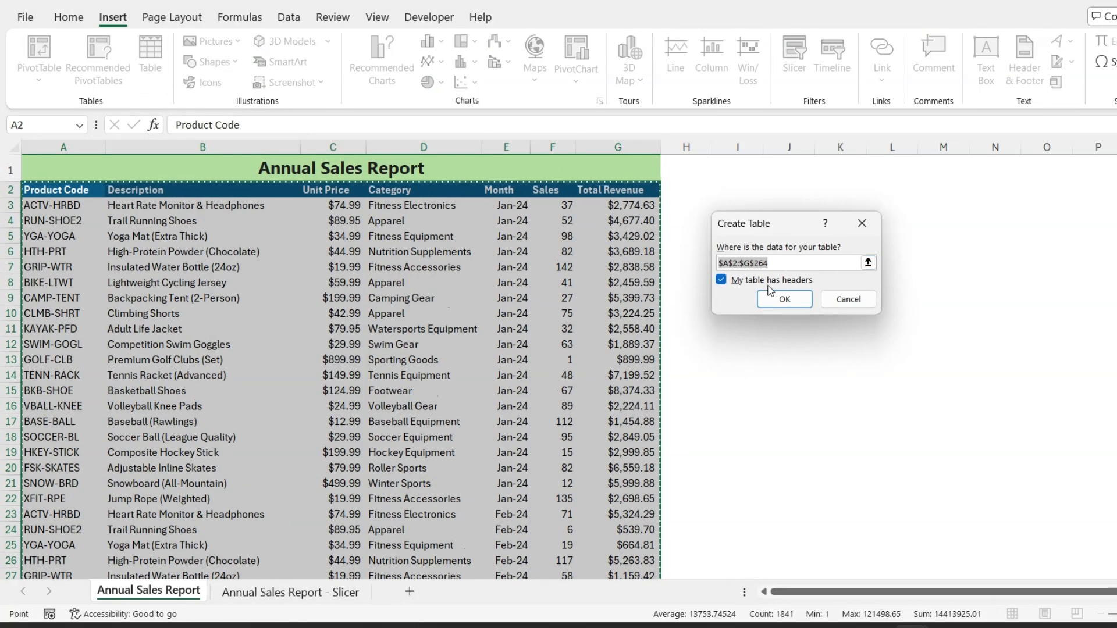
pyautogui.click(784, 300)
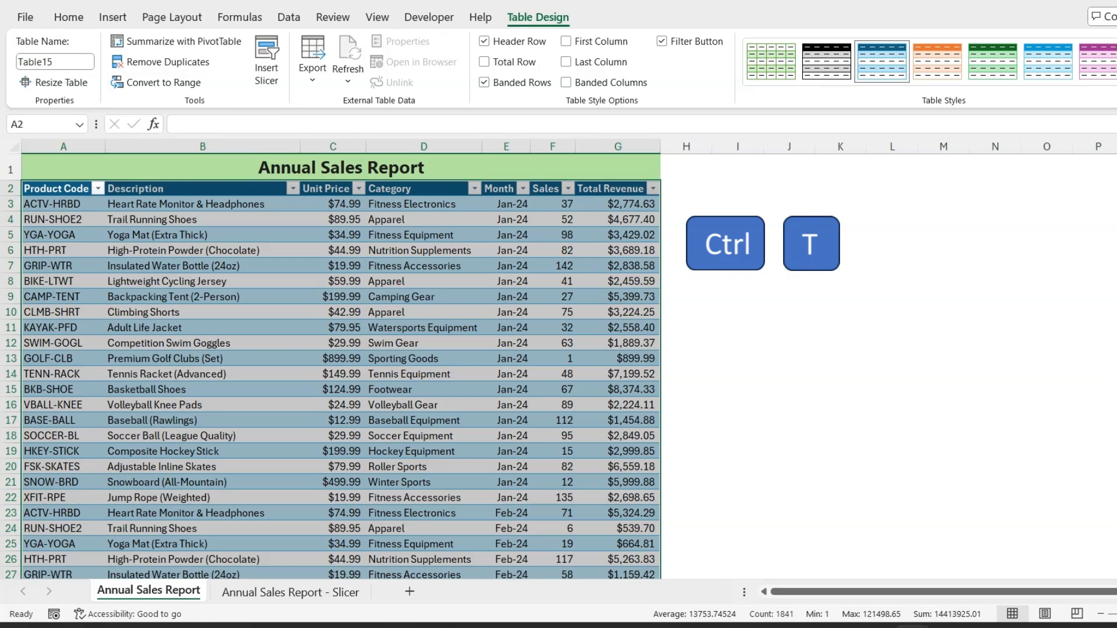
pyautogui.hotkey('ctrl', 'z')
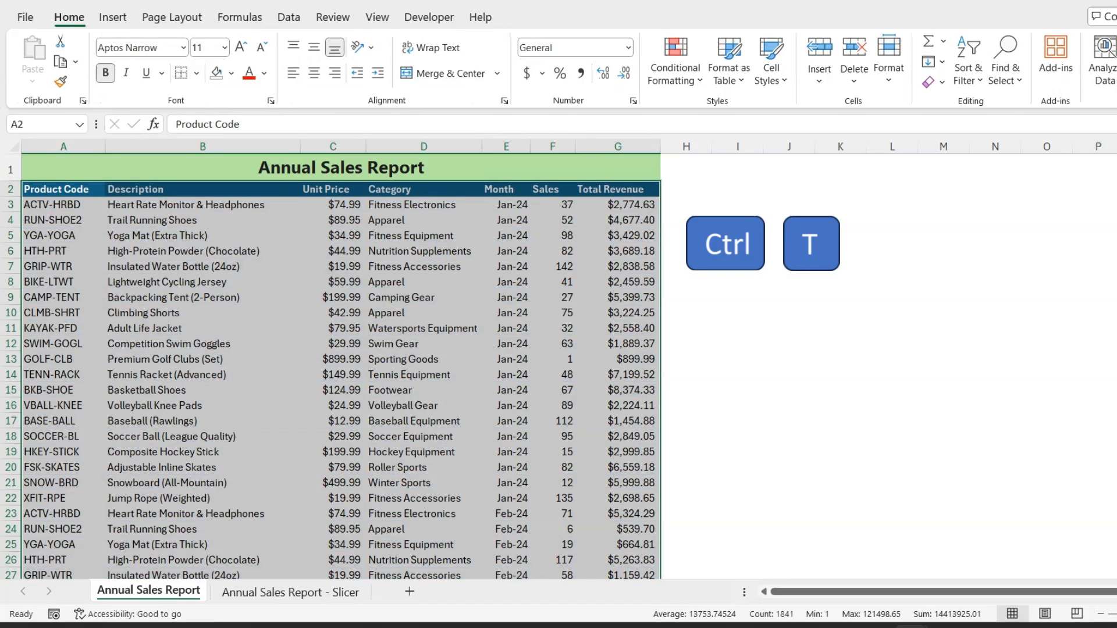
# Convert the selected range A2:G264 into a table with headers
pyautogui.hotkey('ctrl', 't')
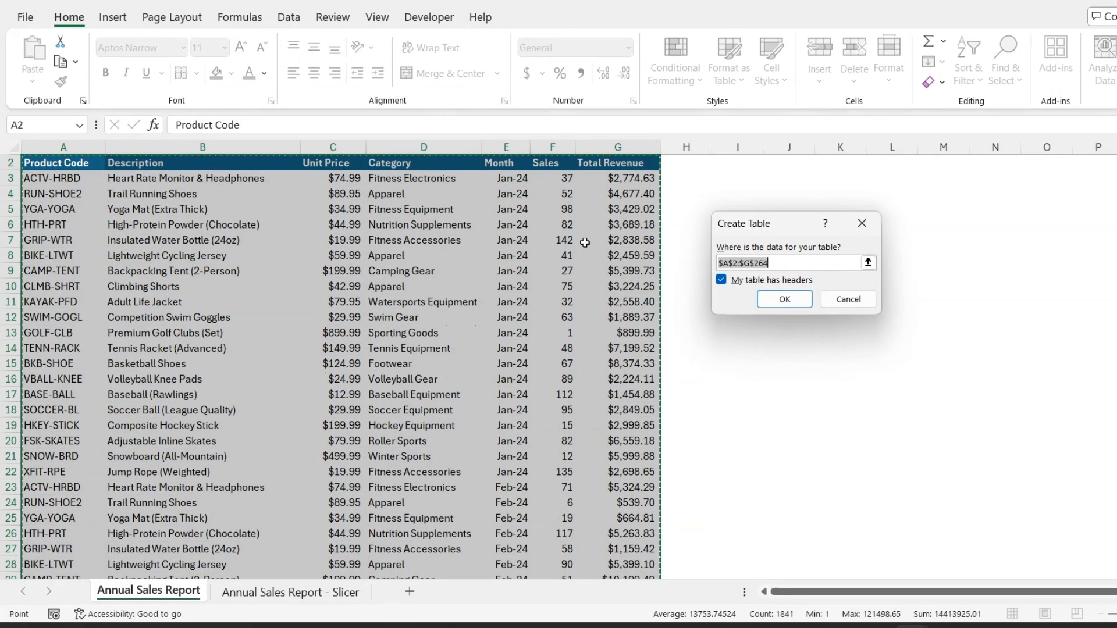
pyautogui.click(791, 299)
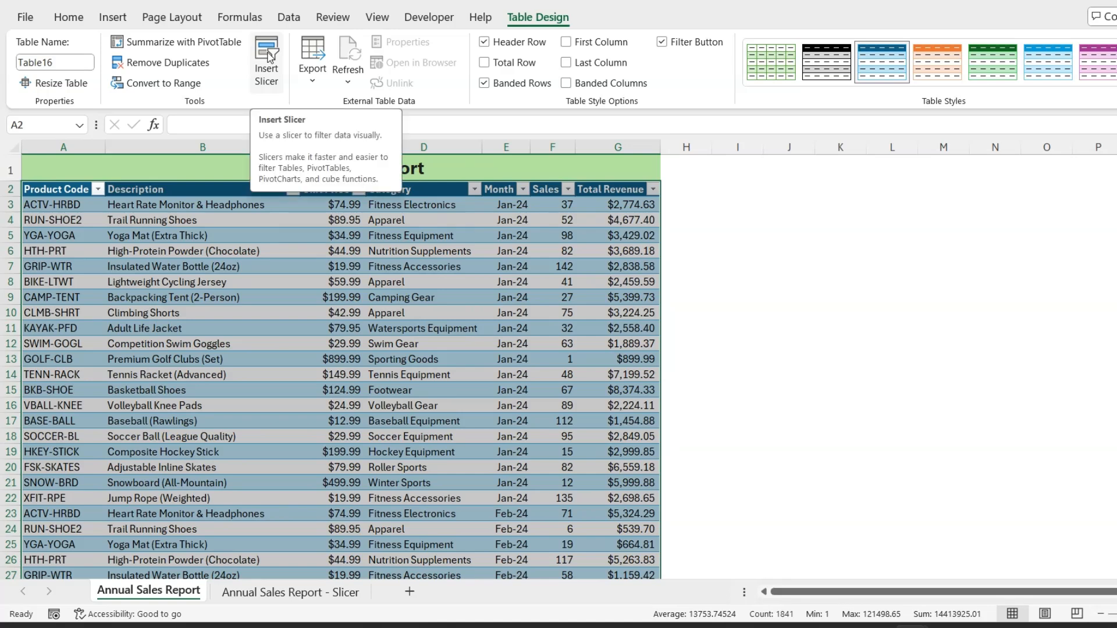
# Insert slicers for Category and Month and place them side by side beside the table, starting at columns I and L
pyautogui.click(268, 55)
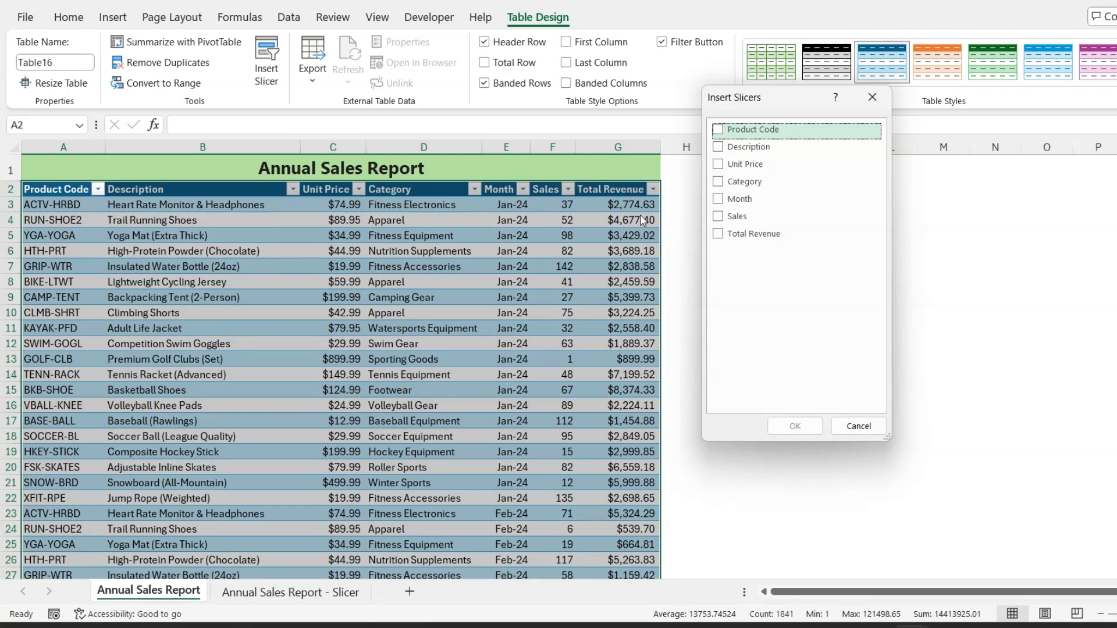
pyautogui.click(722, 186)
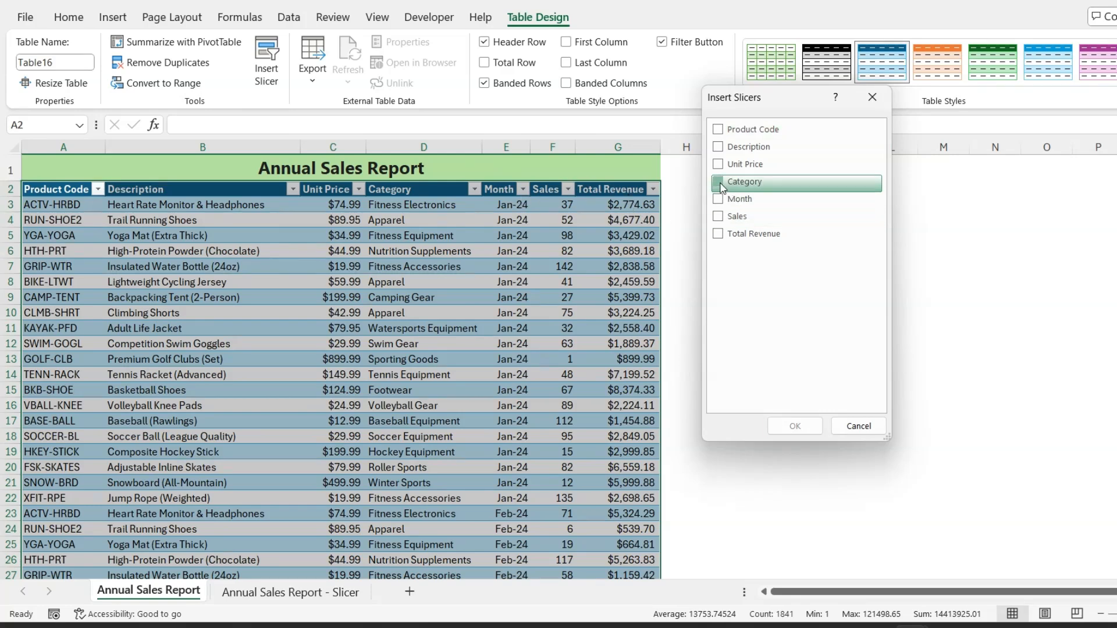
pyautogui.click(723, 200)
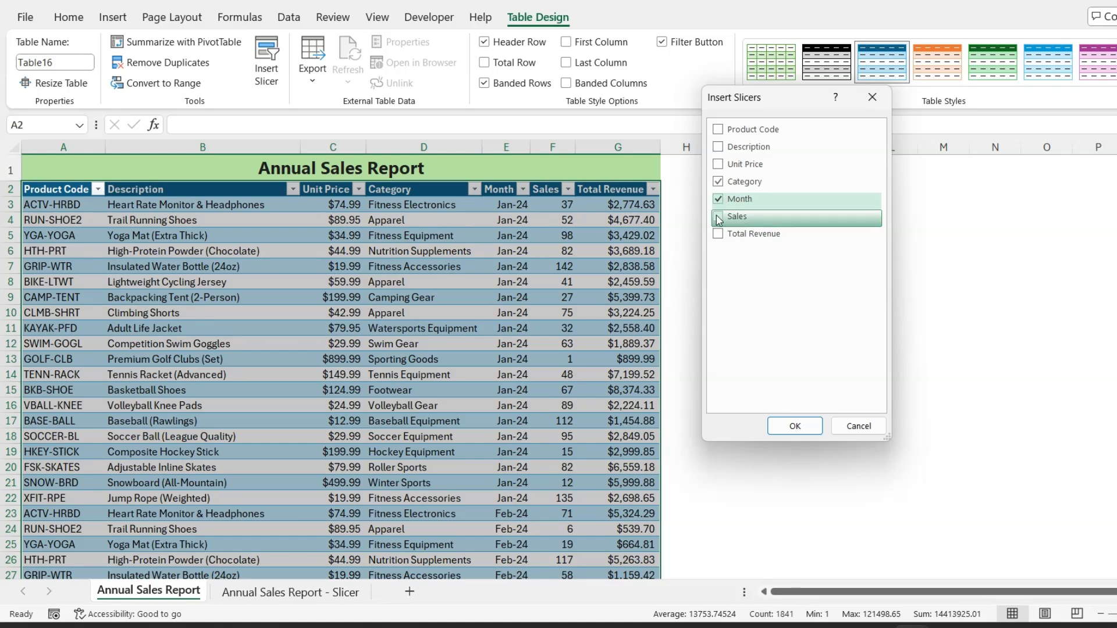
pyautogui.click(794, 427)
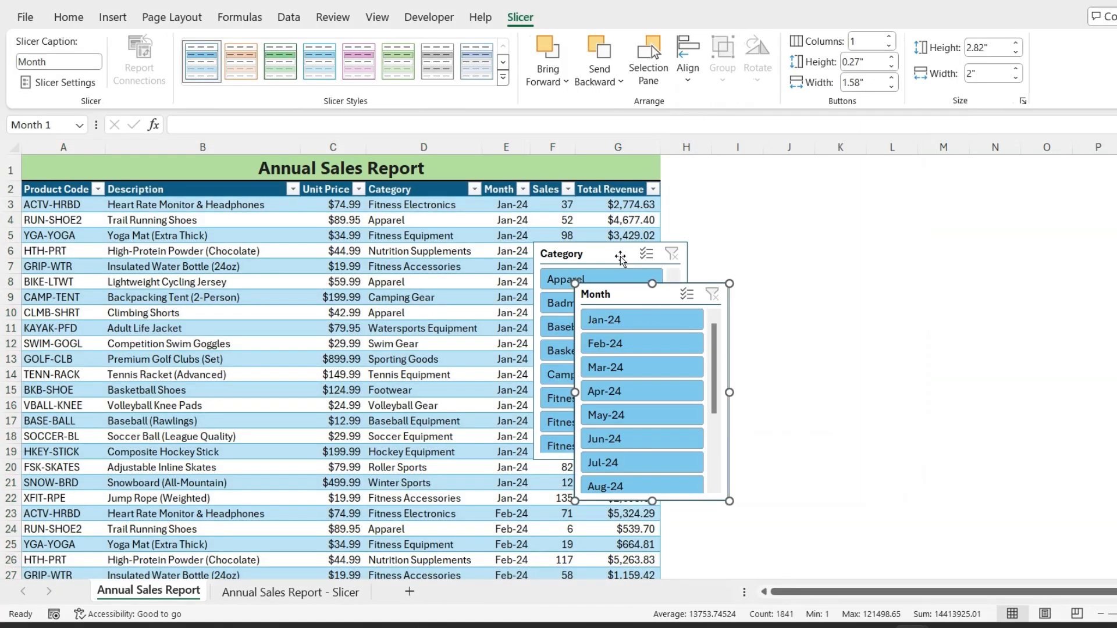
pyautogui.moveTo(625, 262); pyautogui.dragTo(804, 175)
pyautogui.moveTo(638, 295); pyautogui.dragTo(926, 164)
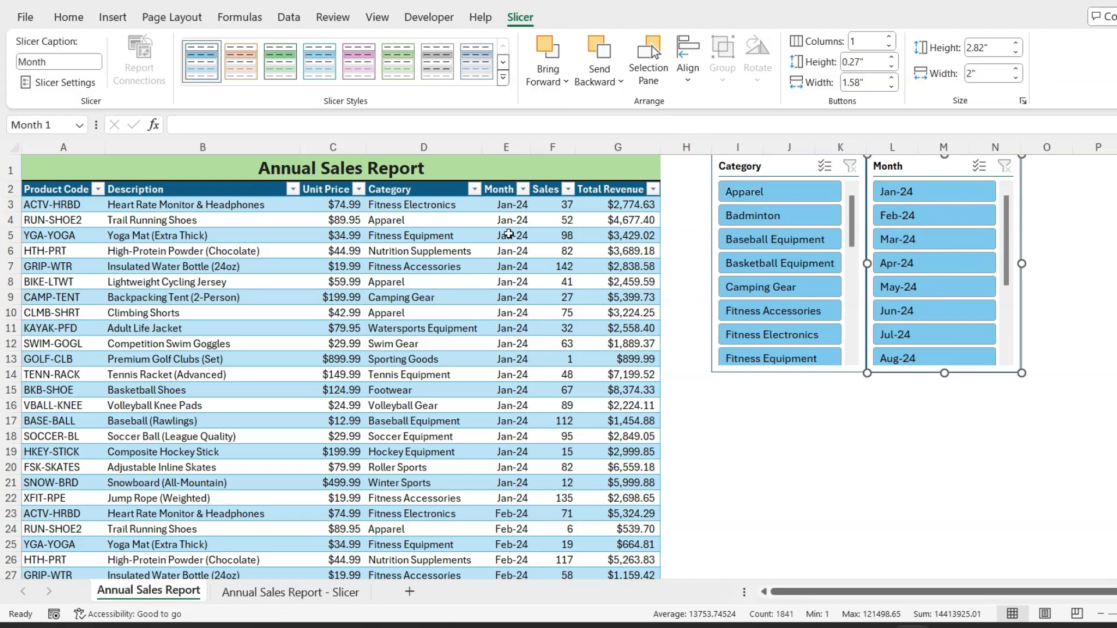
pyautogui.click(522, 189)
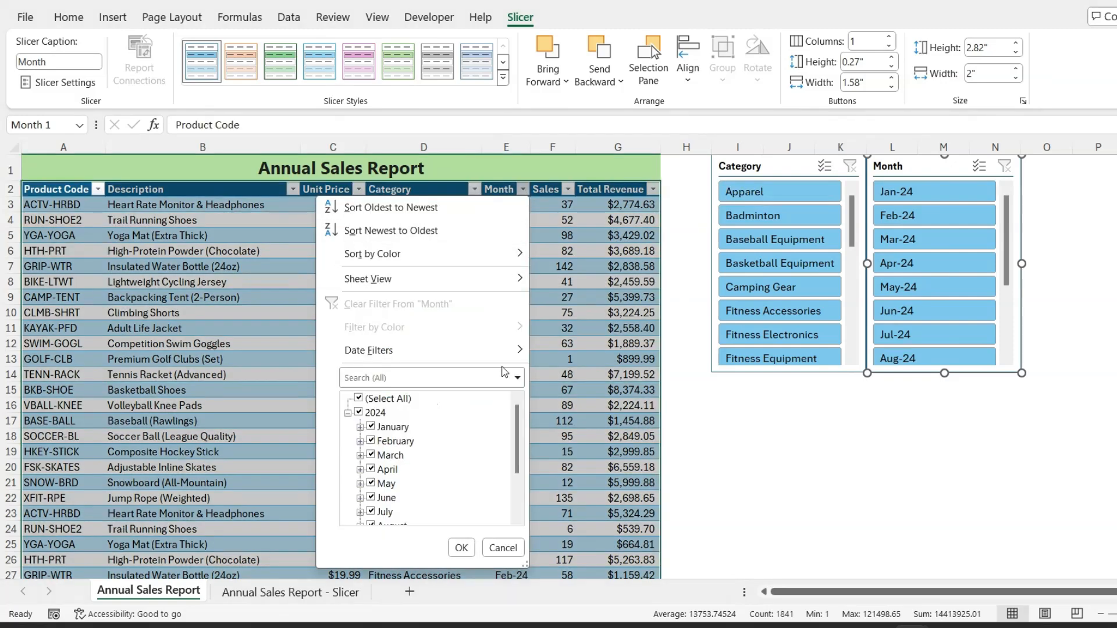
pyautogui.moveTo(517, 435)
pyautogui.mouseDown()
pyautogui.moveTo(521, 469)
pyautogui.moveTo(516, 424)
pyautogui.mouseUp()
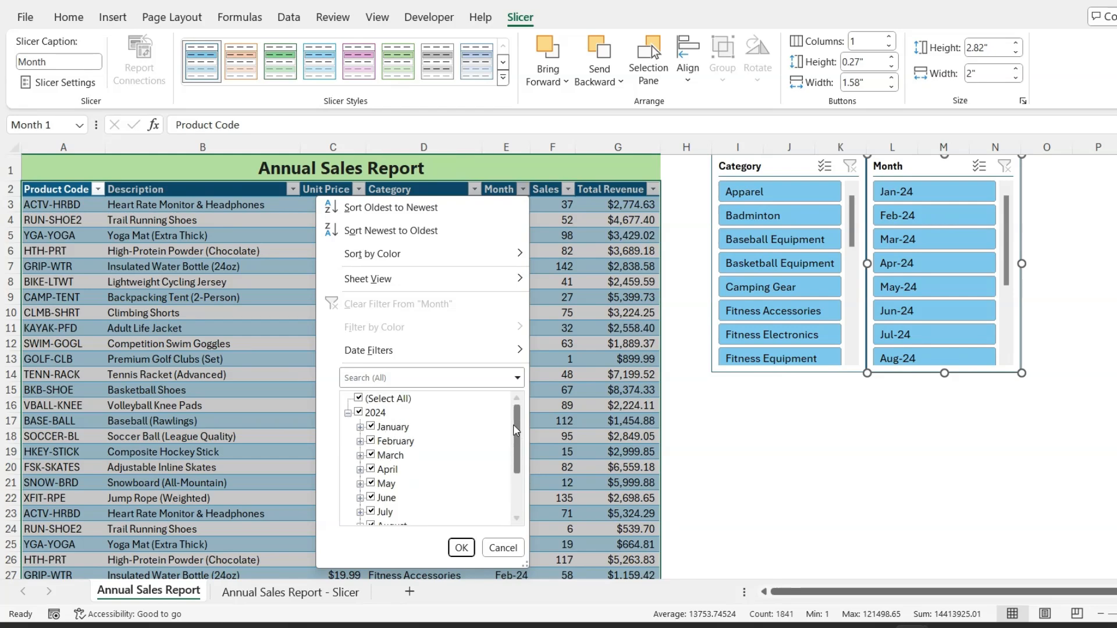
pyautogui.click(519, 548)
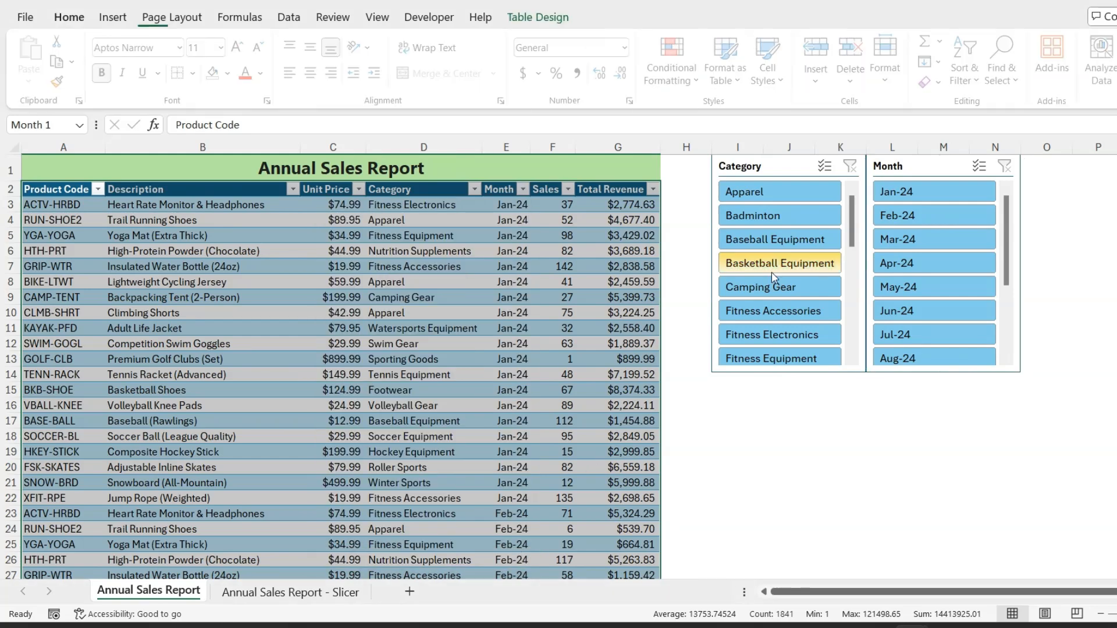
# Filter the table with the slicers to Apparel, Baseball Equipment and Camping Gear for Jan-24, Feb-24 and Mar-24
pyautogui.click(769, 197)
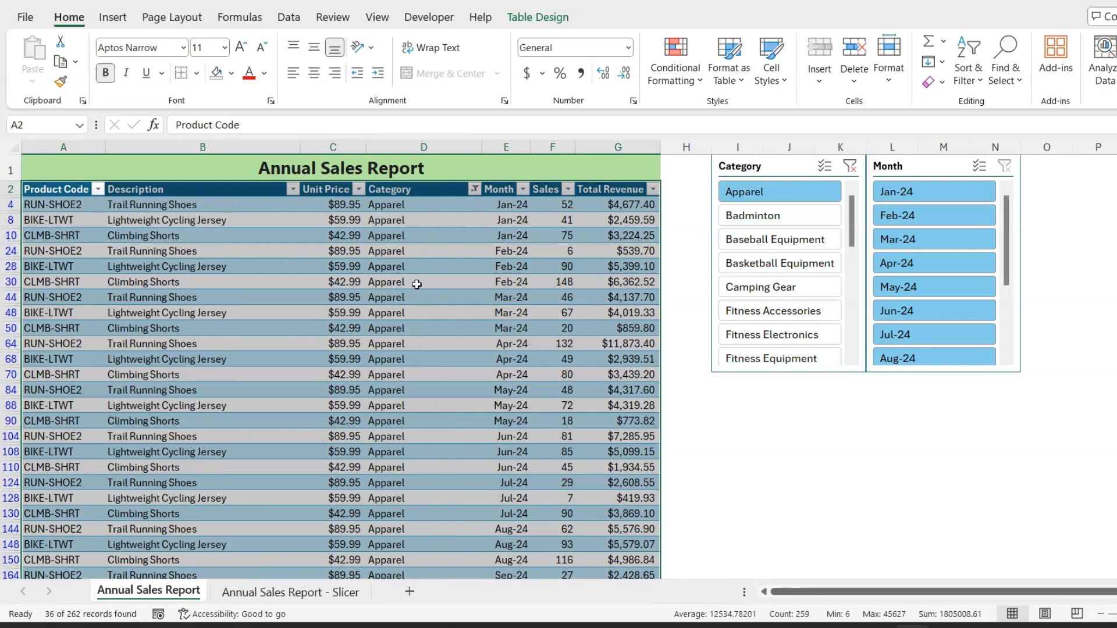
pyautogui.click(919, 196)
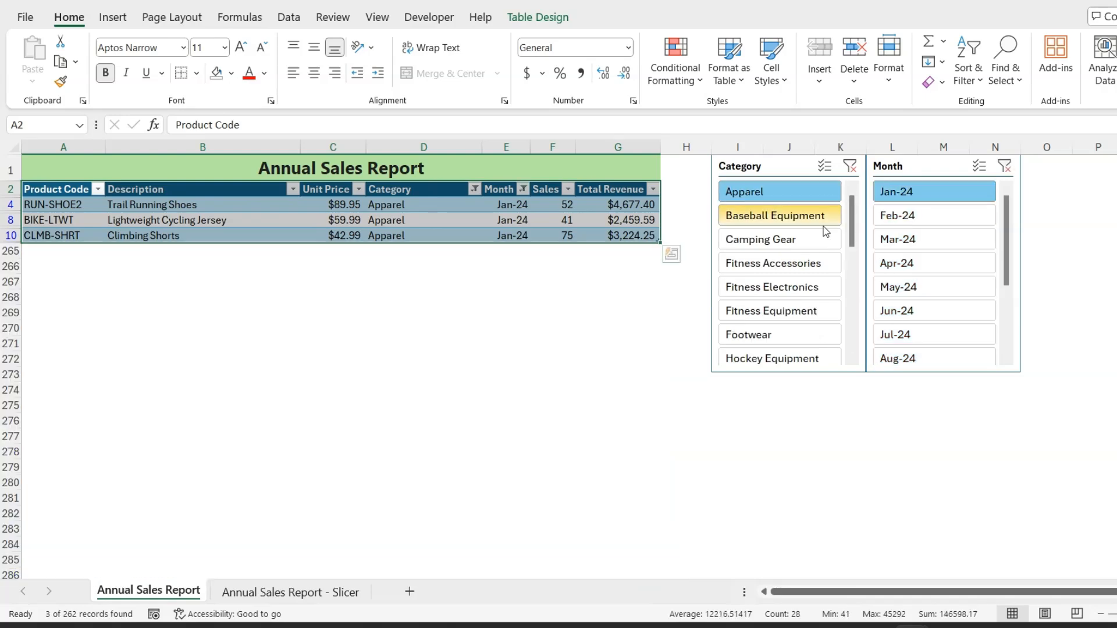
pyautogui.keyDown('ctrl'); pyautogui.click(764, 218); pyautogui.keyUp('ctrl')
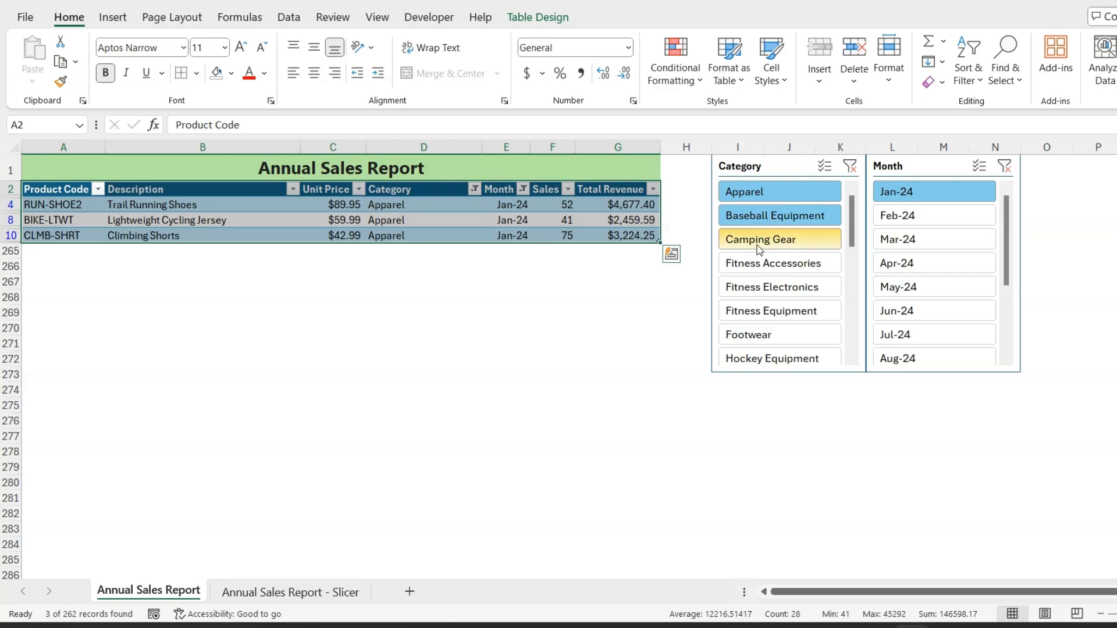
pyautogui.keyDown('ctrl'); pyautogui.click(759, 244); pyautogui.keyUp('ctrl')
pyautogui.keyDown('ctrl'); pyautogui.click(906, 224); pyautogui.keyUp('ctrl')
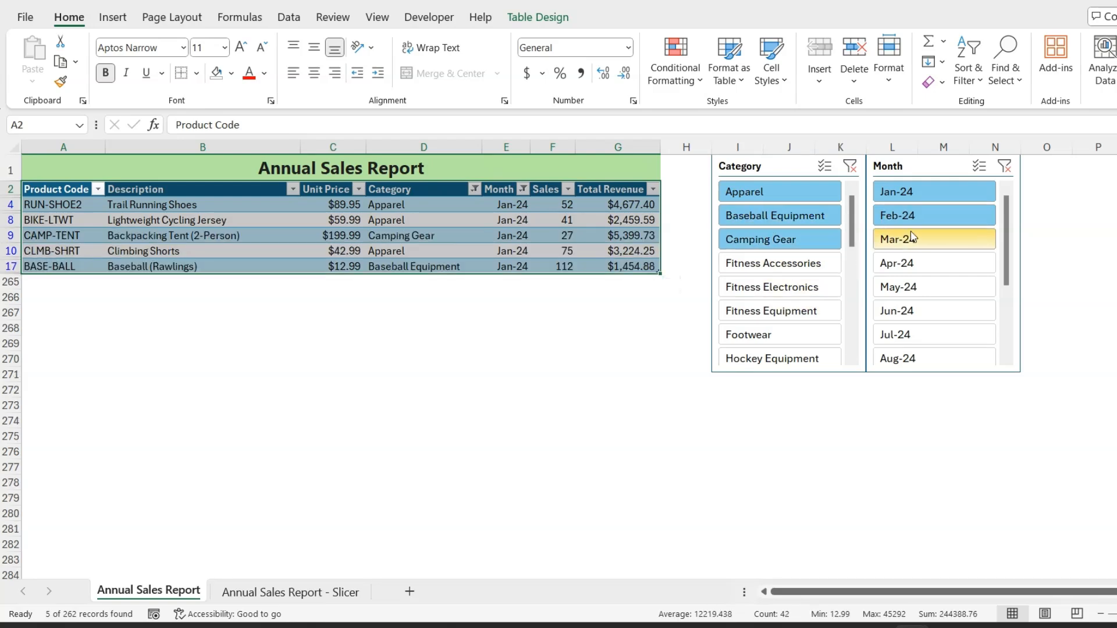
pyautogui.keyDown('ctrl'); pyautogui.click(914, 249); pyautogui.keyUp('ctrl')
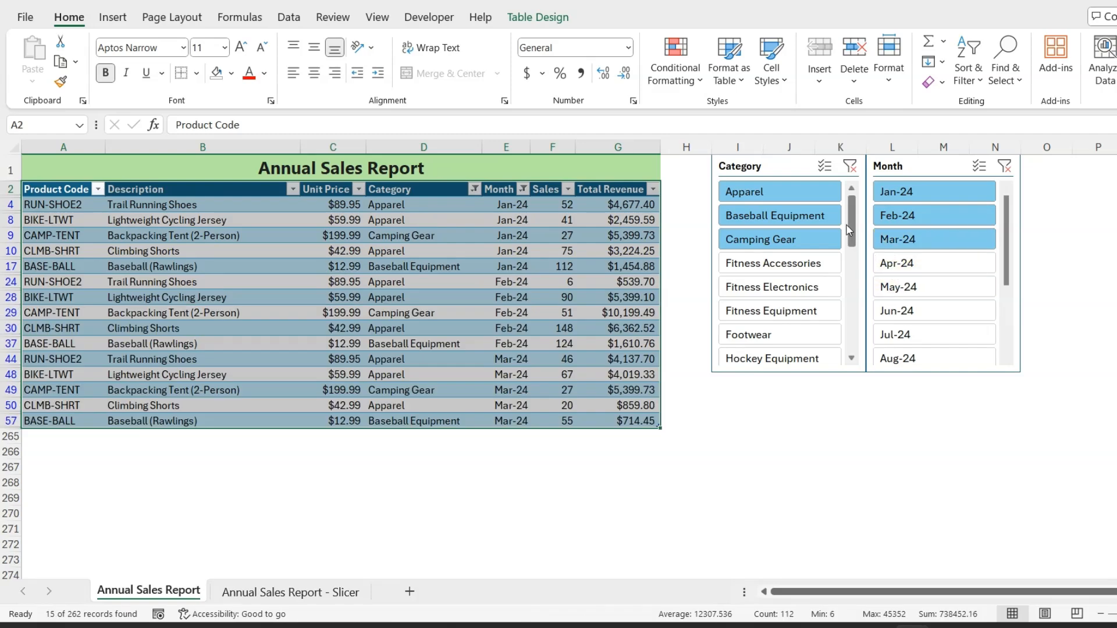
# Clear the filters of both the Month and the Category slicer
pyautogui.click(1004, 167)
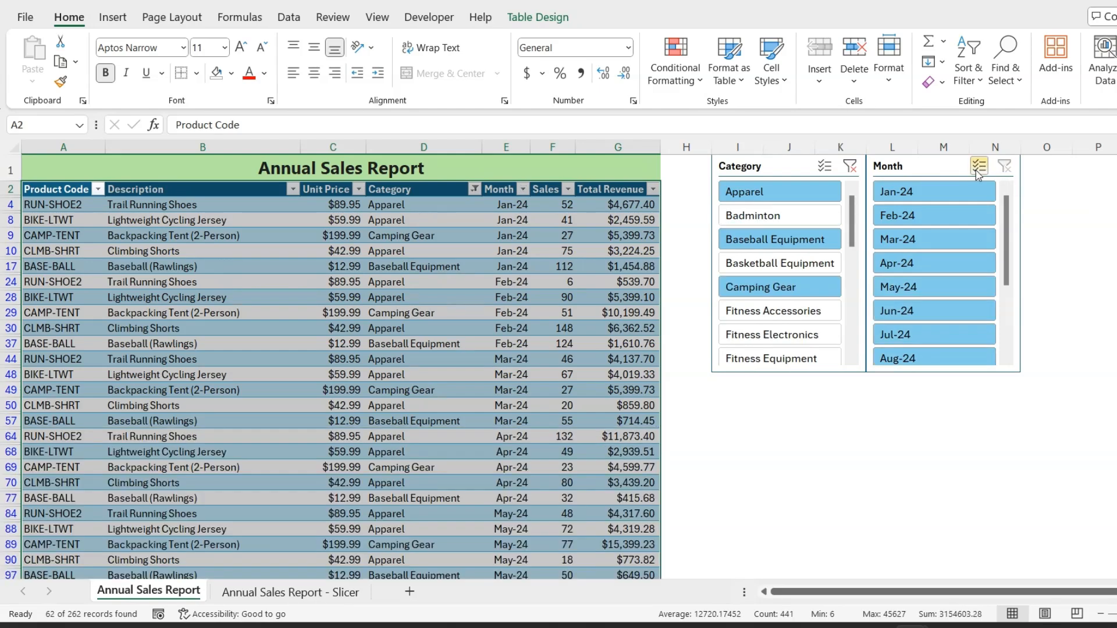
pyautogui.click(850, 167)
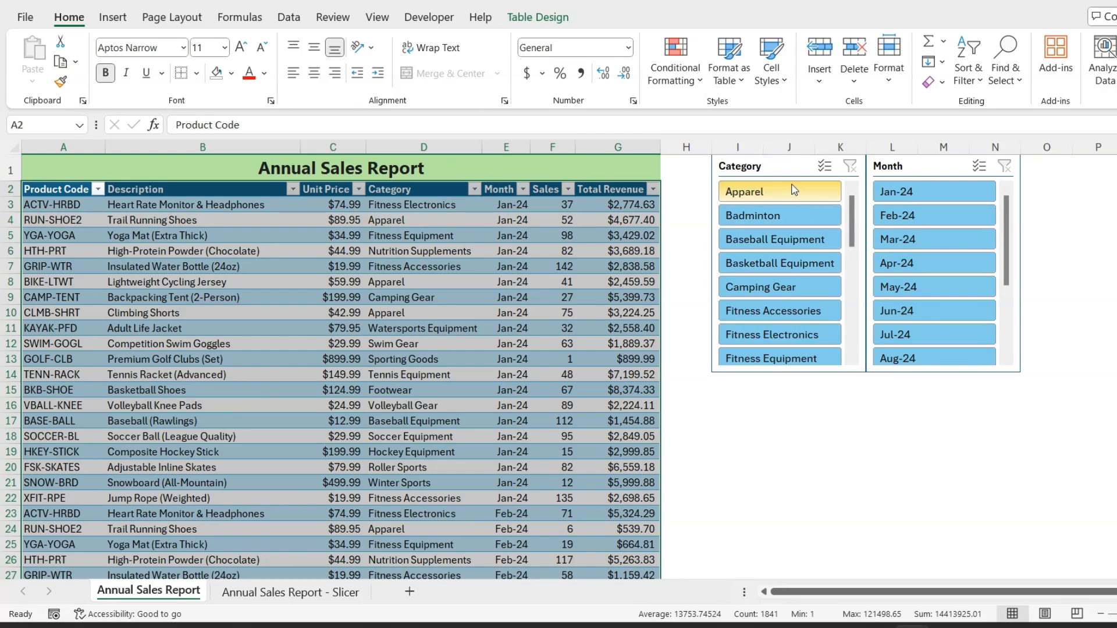
# Change the Category slicer's caption to Product Category
pyautogui.click(779, 166)
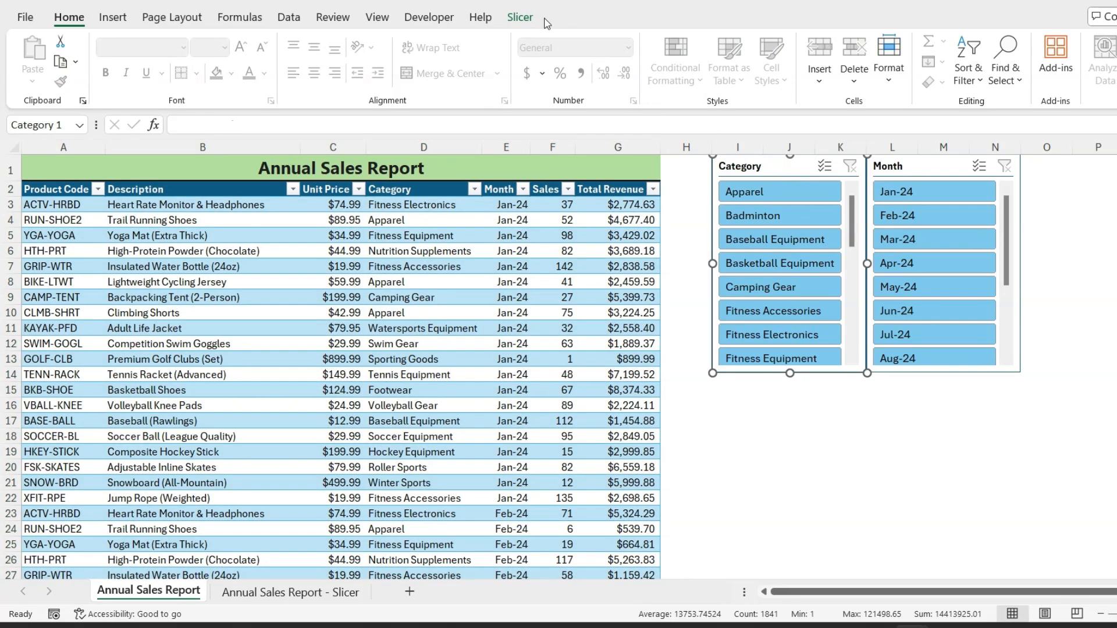
pyautogui.click(521, 19)
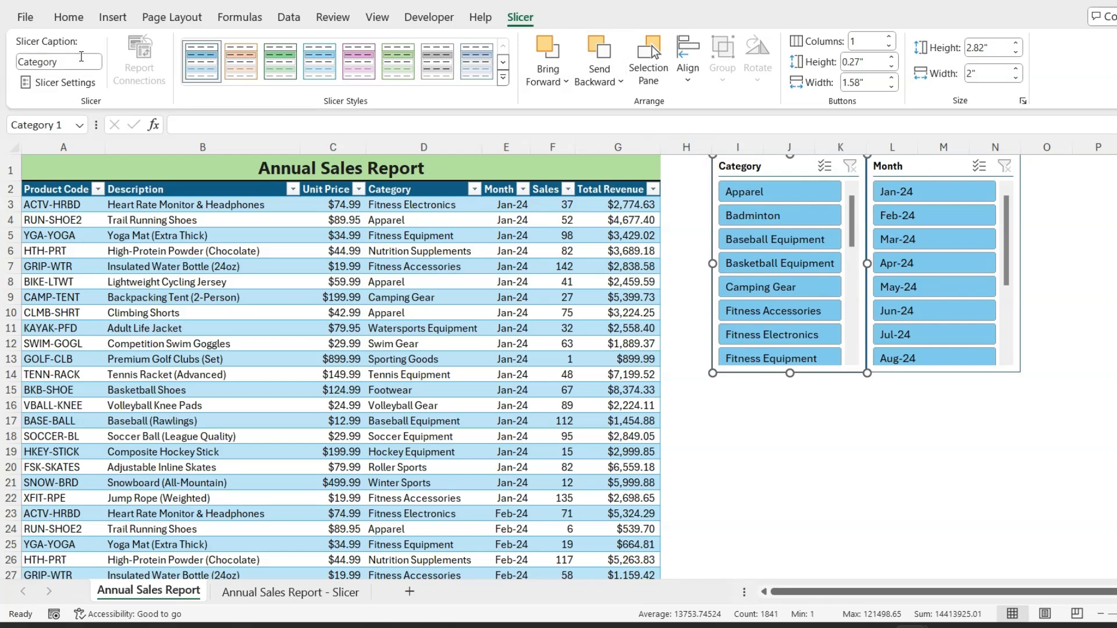
pyautogui.click(78, 61)
pyautogui.click(19, 61)
pyautogui.write('Product')
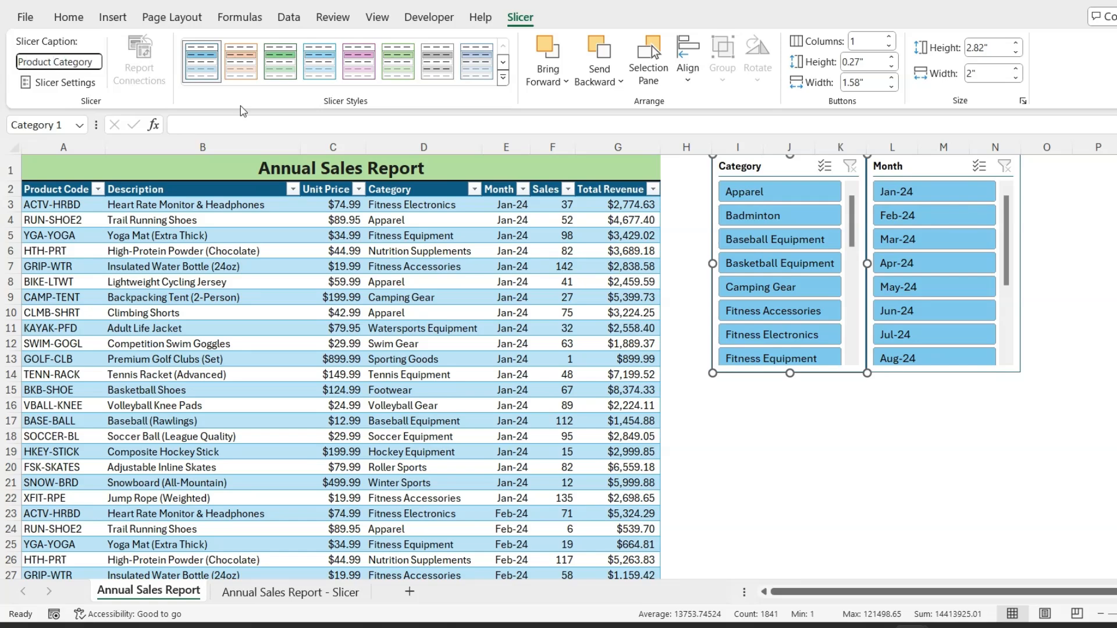
pyautogui.click(776, 437)
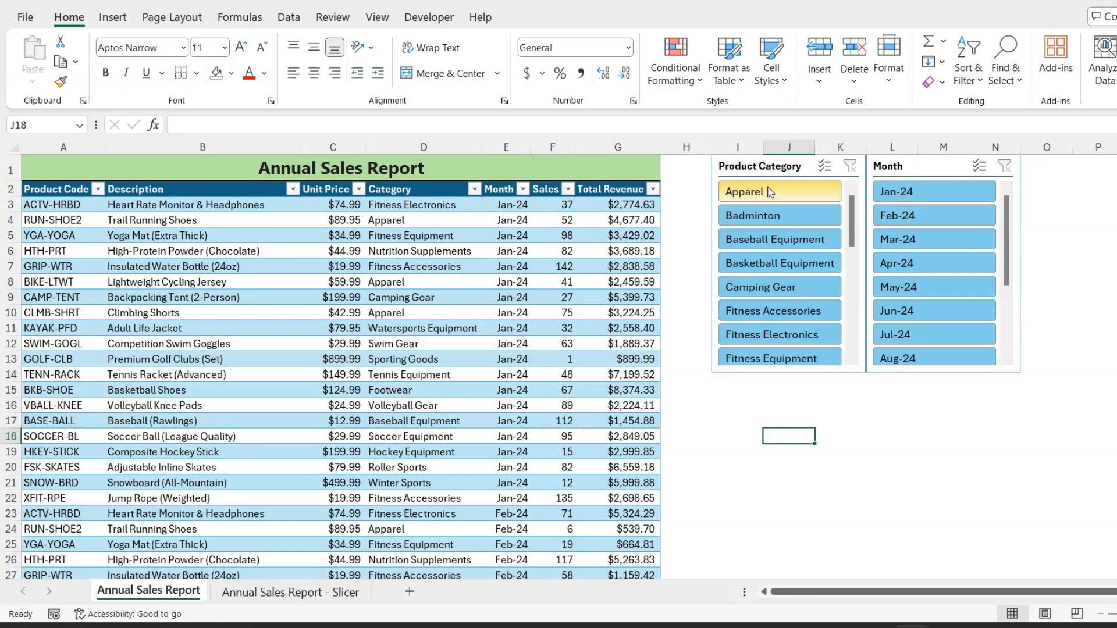
# Arrange the Product Category slicer's buttons in 2 columns and stretch the slicer to a height of about 4.14"
pyautogui.click(768, 166)
pyautogui.click(521, 17)
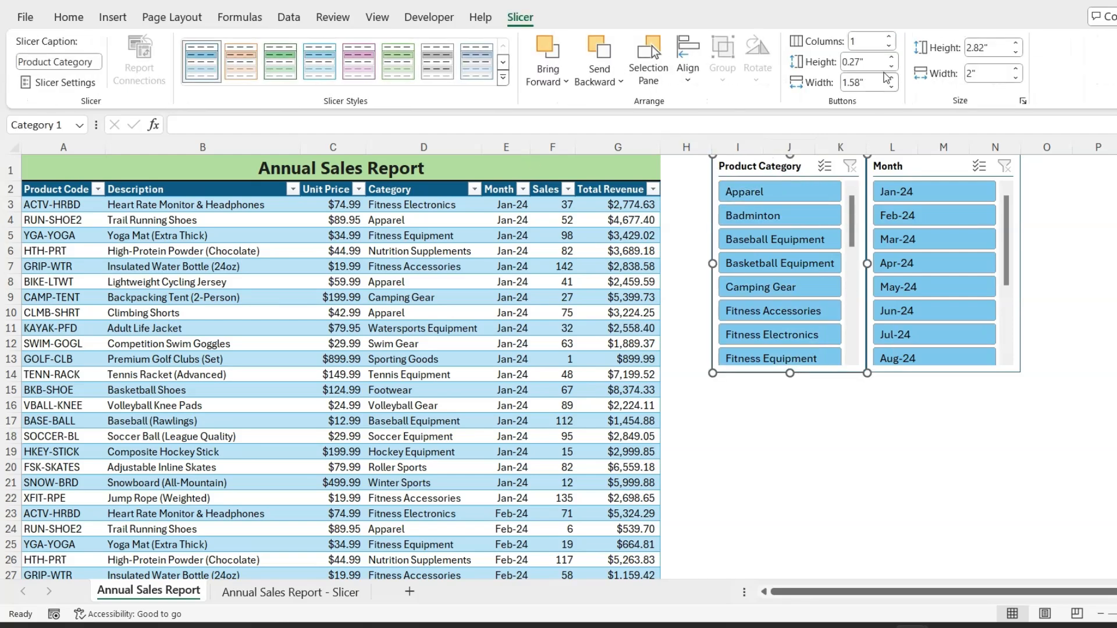
pyautogui.click(889, 37)
pyautogui.moveTo(790, 373); pyautogui.dragTo(789, 475)
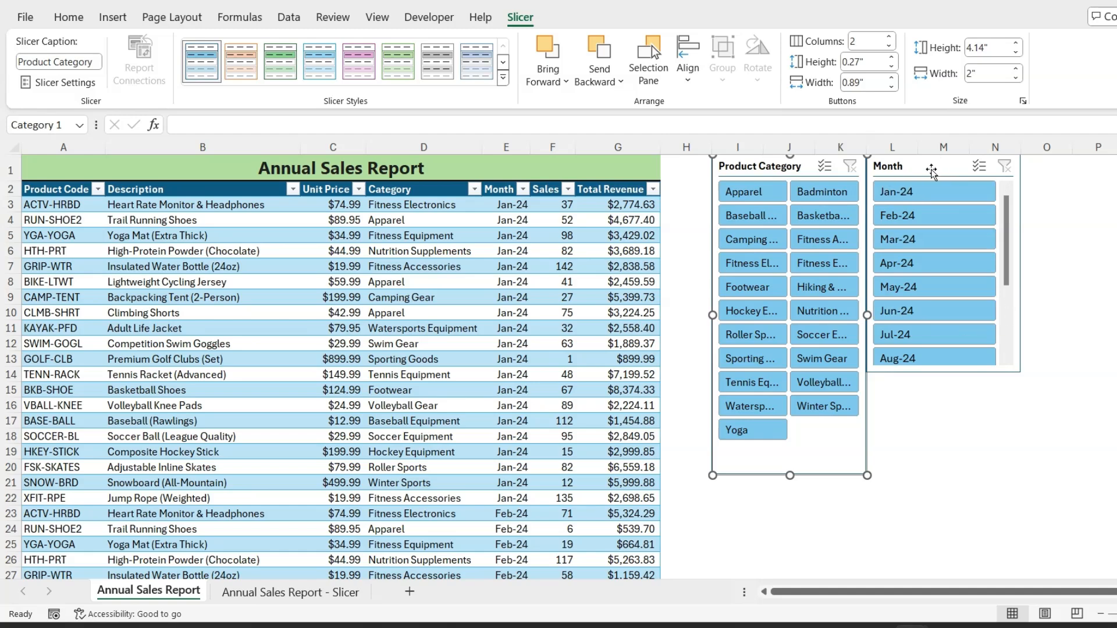
# Move the Month slicer over to column M and widen the Product Category slicer to about 2.67"
pyautogui.click(931, 169)
pyautogui.moveTo(902, 192); pyautogui.dragTo(953, 192)
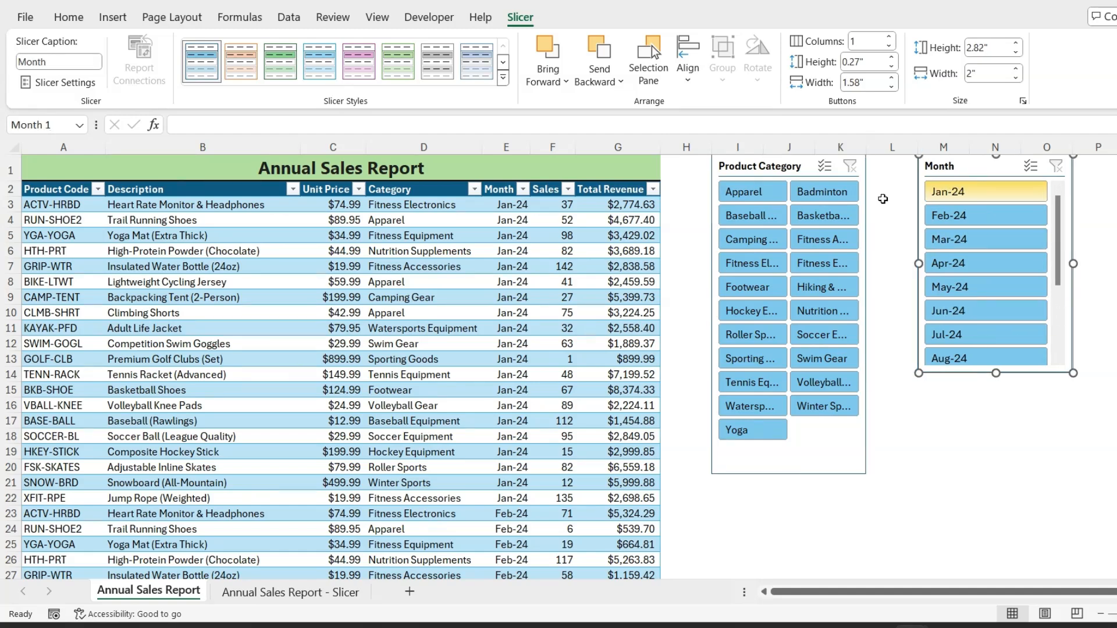
pyautogui.click(863, 265)
pyautogui.moveTo(866, 314); pyautogui.dragTo(899, 314)
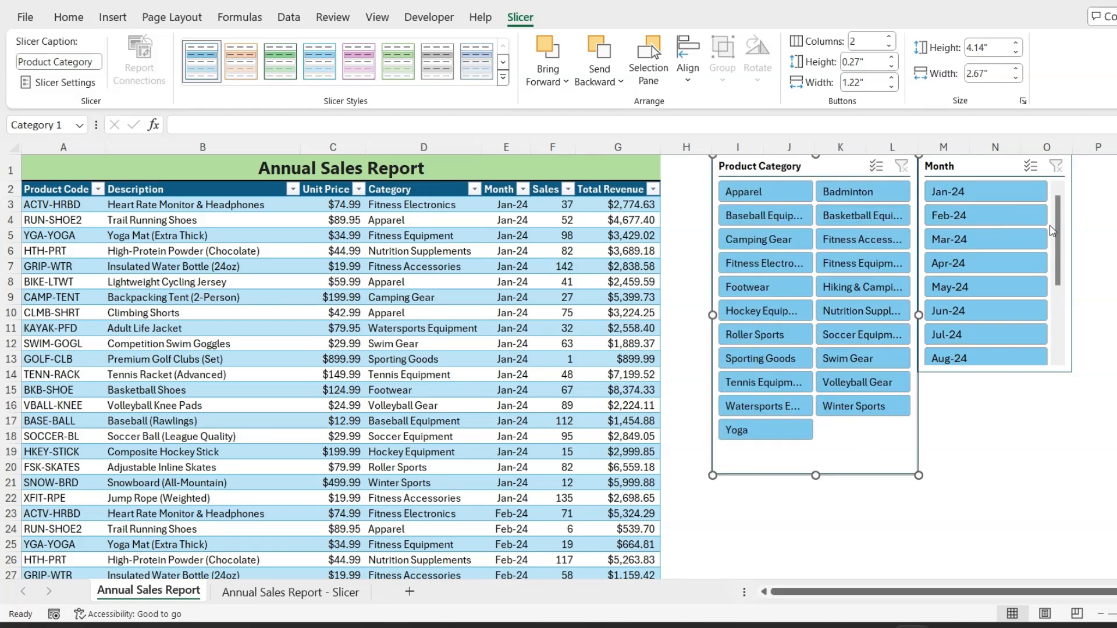
# Arrange the Month slicer's buttons in 3 columns and resize the slicer to about 2.67" wide and 1.74" high
pyautogui.click(976, 173)
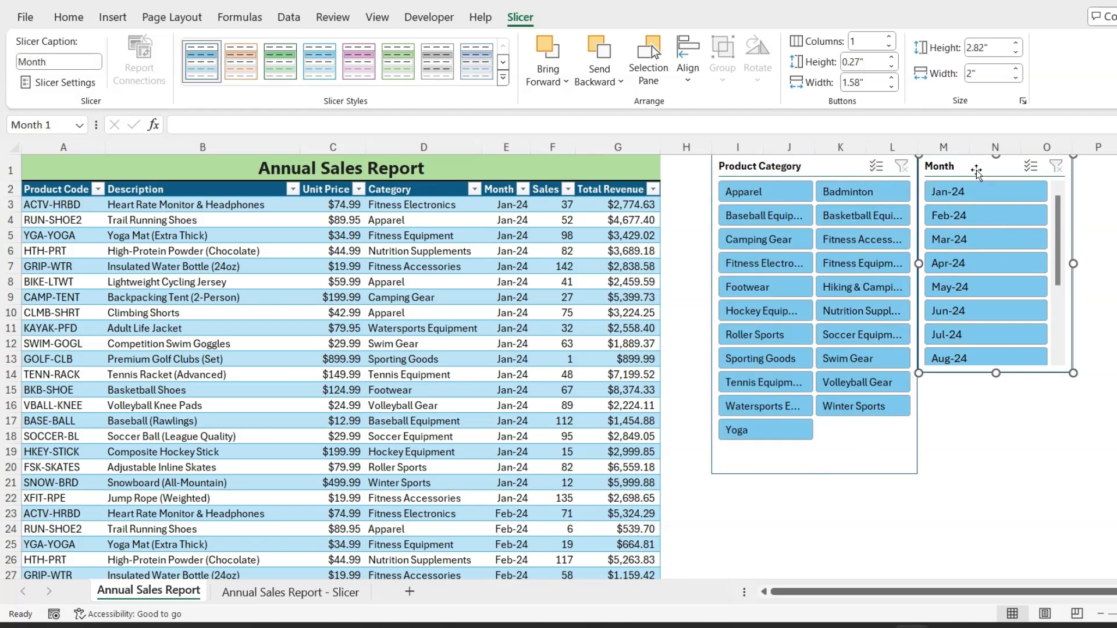
pyautogui.click(889, 36)
pyautogui.click(889, 37)
pyautogui.moveTo(1073, 263); pyautogui.dragTo(1116, 263)
pyautogui.moveTo(1022, 372); pyautogui.dragTo(1015, 289)
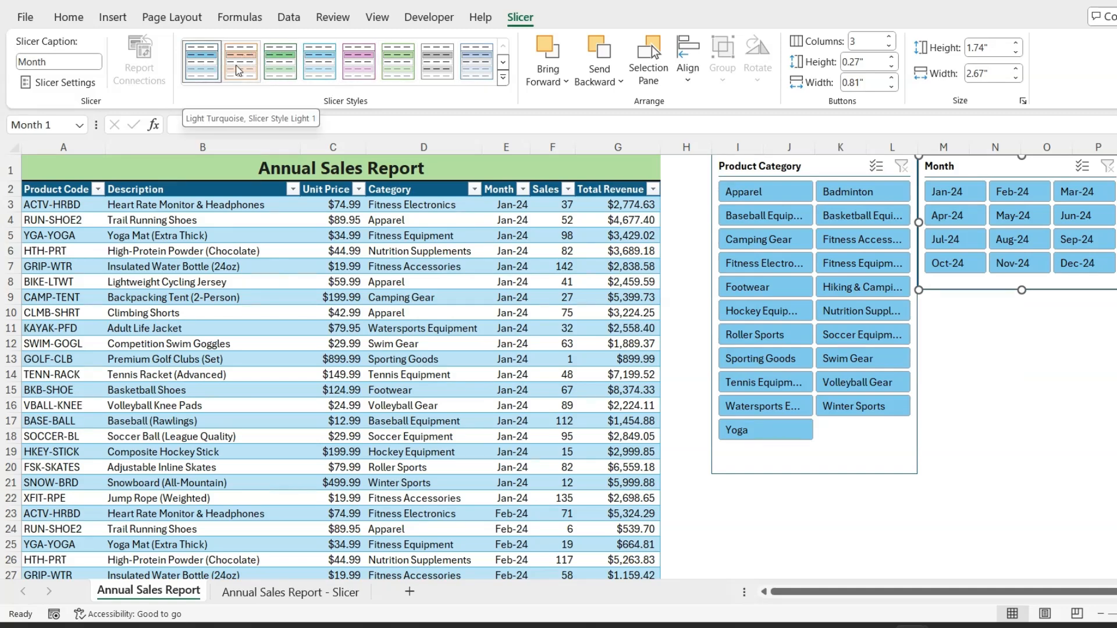
# Apply a lighter blue style to the Month slicer and the light green style to the Product Category slicer
pyautogui.click(841, 168)
pyautogui.click(280, 69)
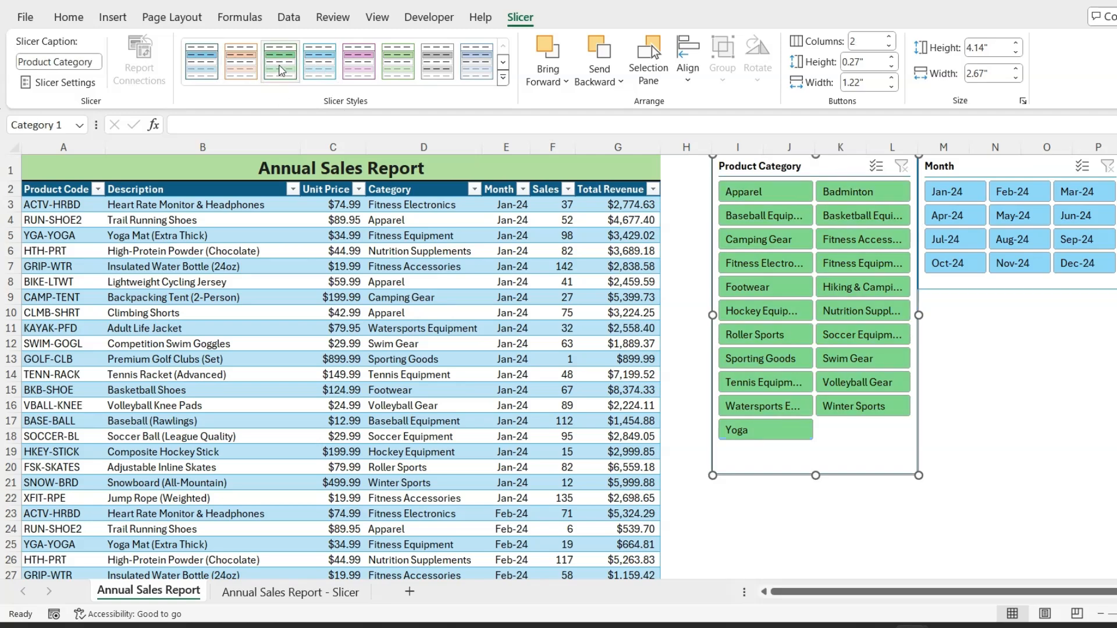